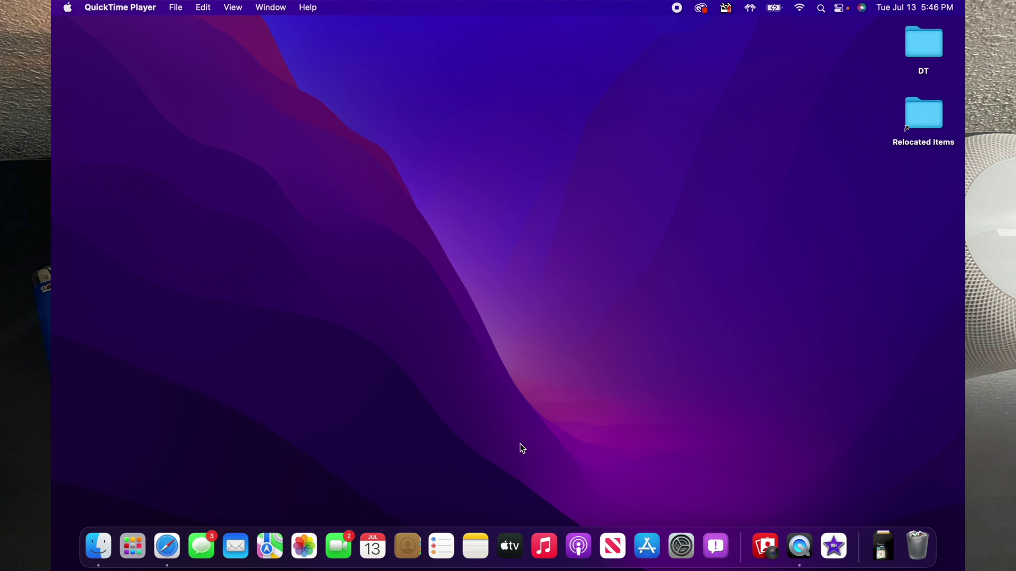
Open the Music app, dismissing the volume warning, and pause the song Slow Down.
left_click(544, 546)
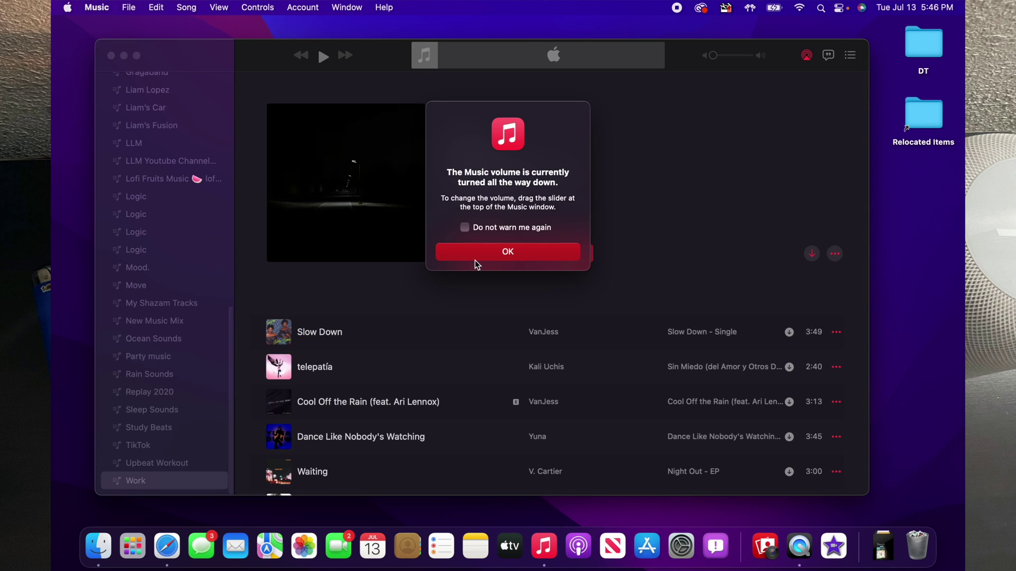
left_click(475, 259)
left_click(474, 258)
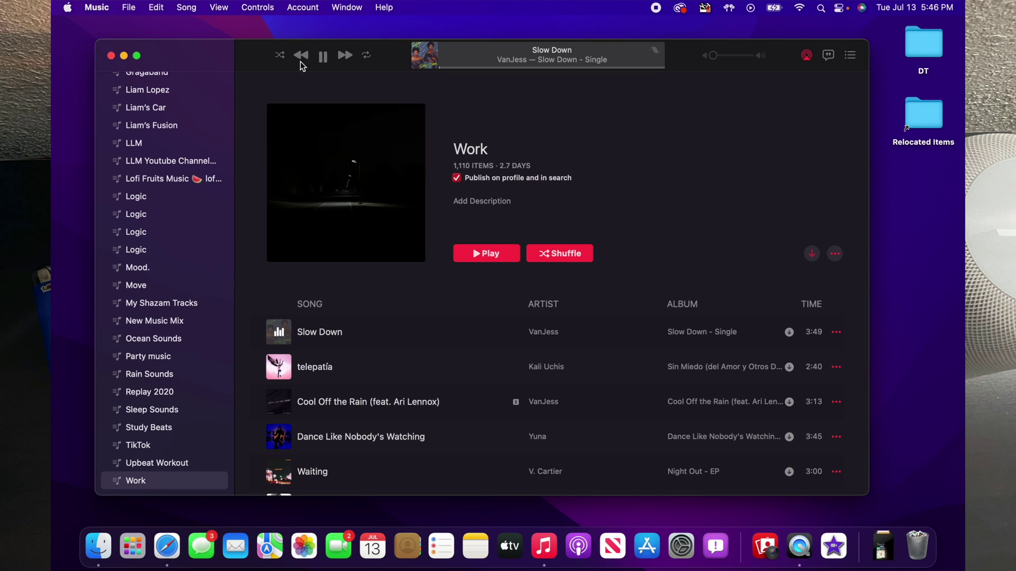
left_click(324, 57)
Turn on lossless audio in the Music playback preferences, continue in Hi-Res Lossless, and review the streaming quality options.
left_click(99, 8)
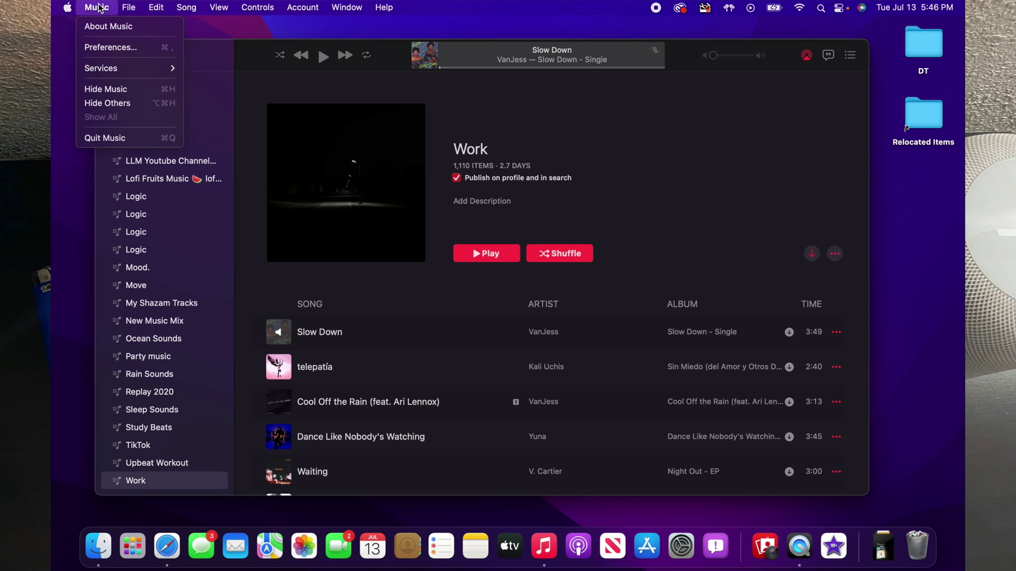
left_click(118, 48)
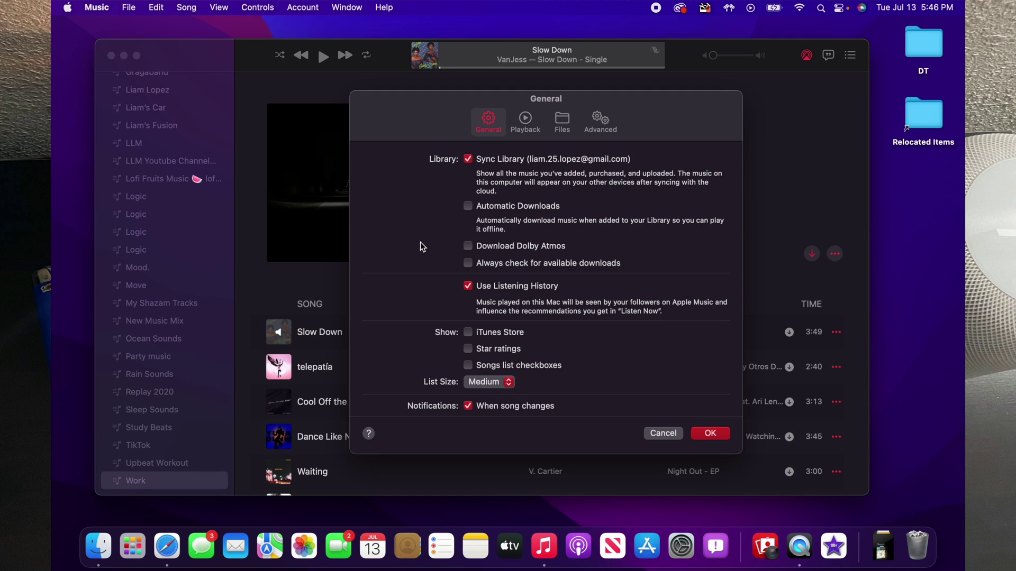
left_click(519, 133)
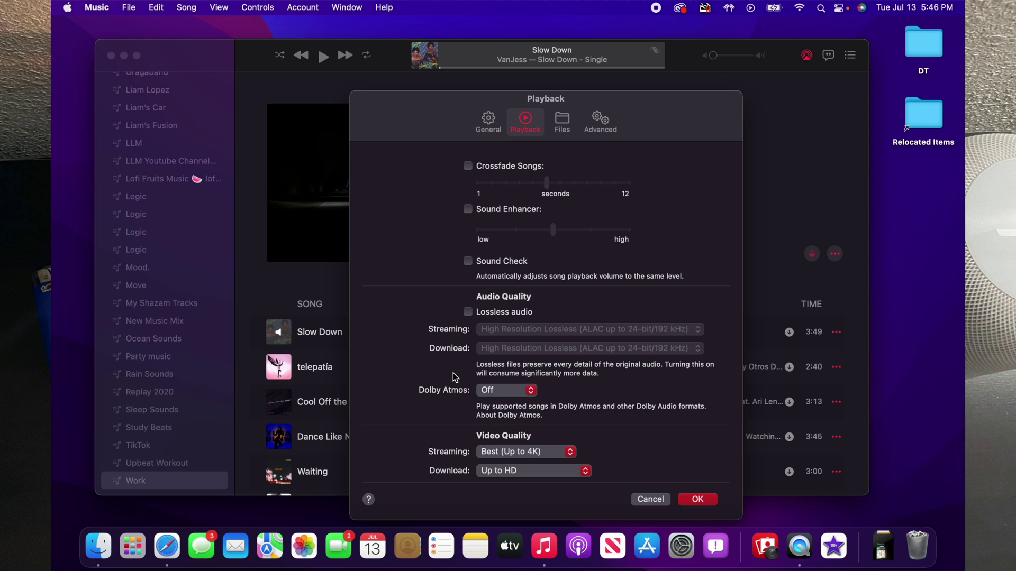
left_click(469, 313)
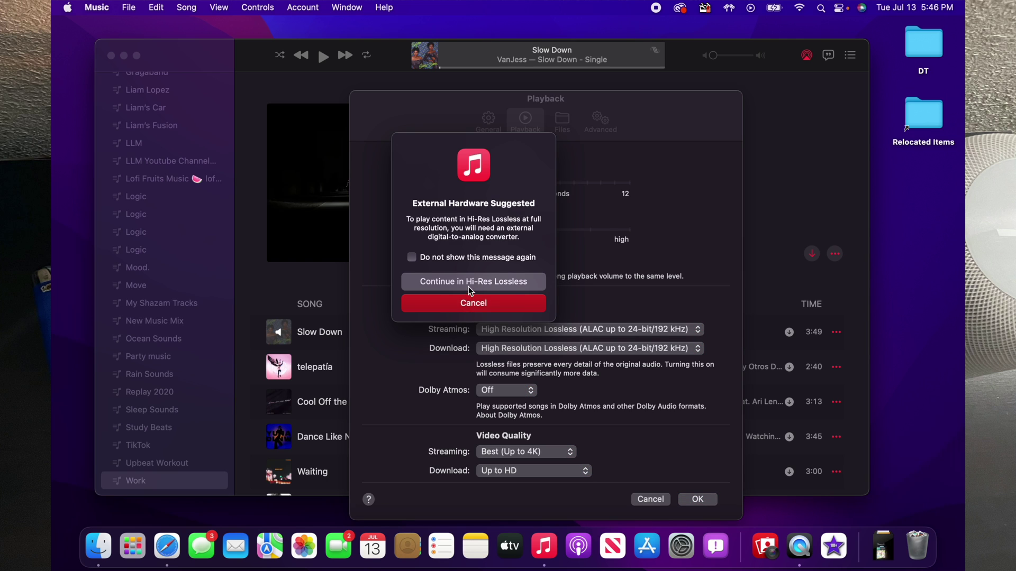
left_click(468, 284)
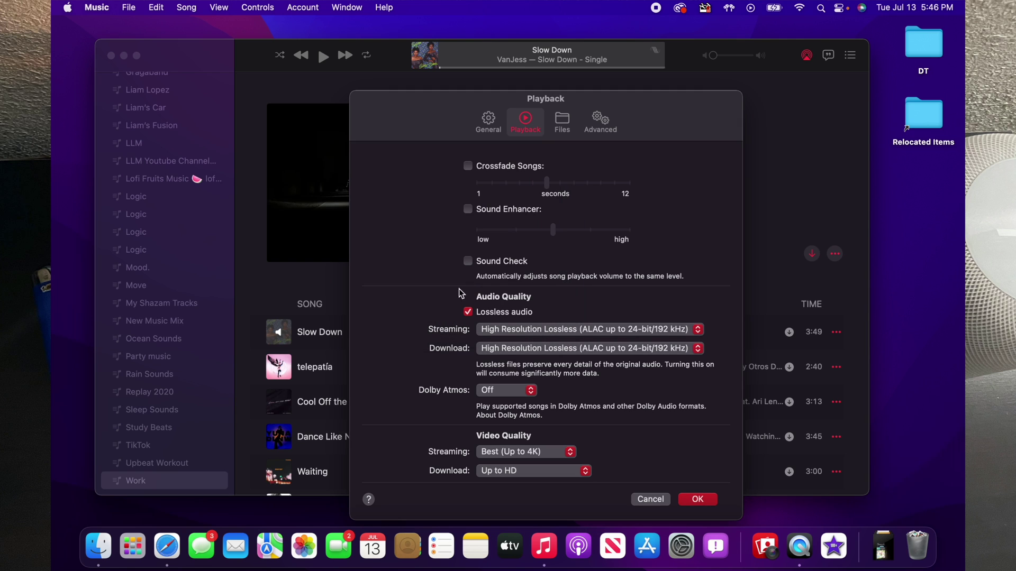
left_click(503, 330)
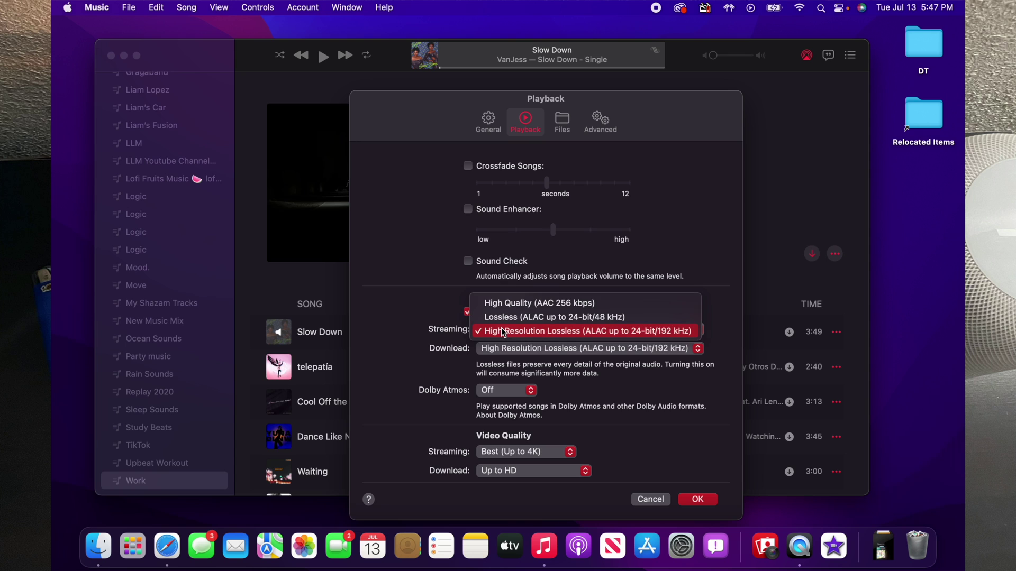
left_click(409, 321)
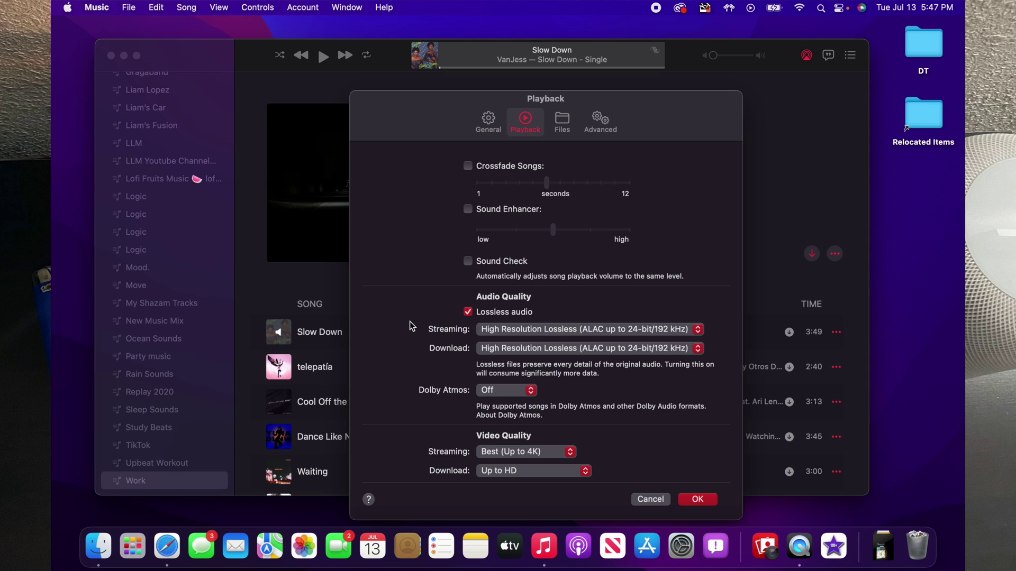
Set Dolby Atmos playback to Automatic, enable Download Dolby Atmos in the general preferences, and save the preferences.
left_click(508, 391)
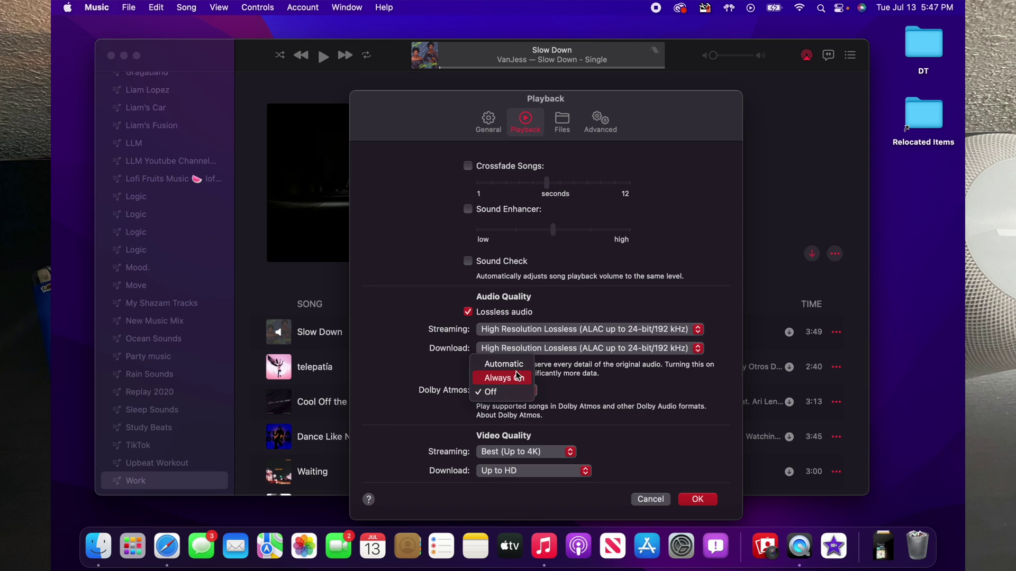
left_click(504, 364)
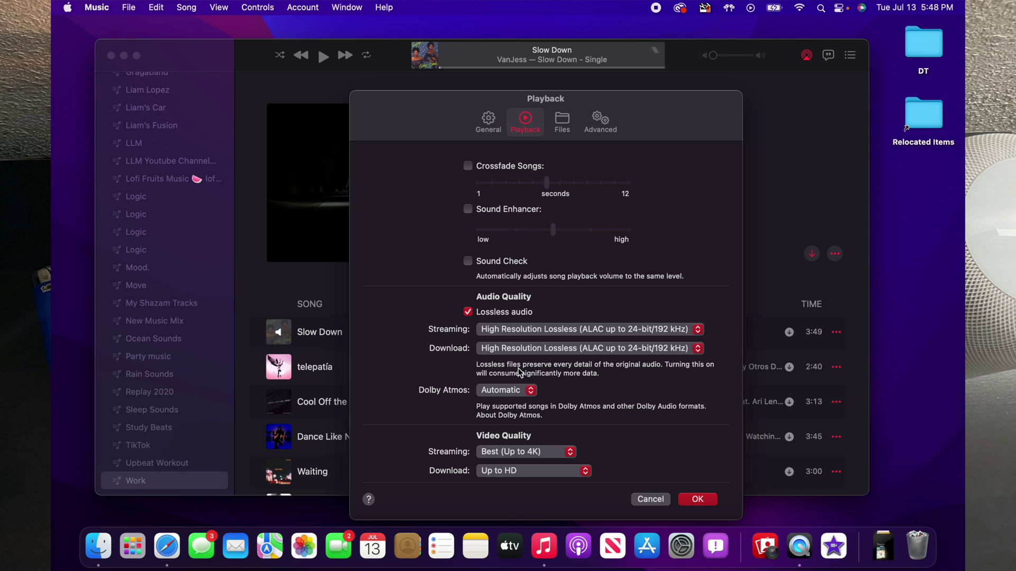
left_click(489, 122)
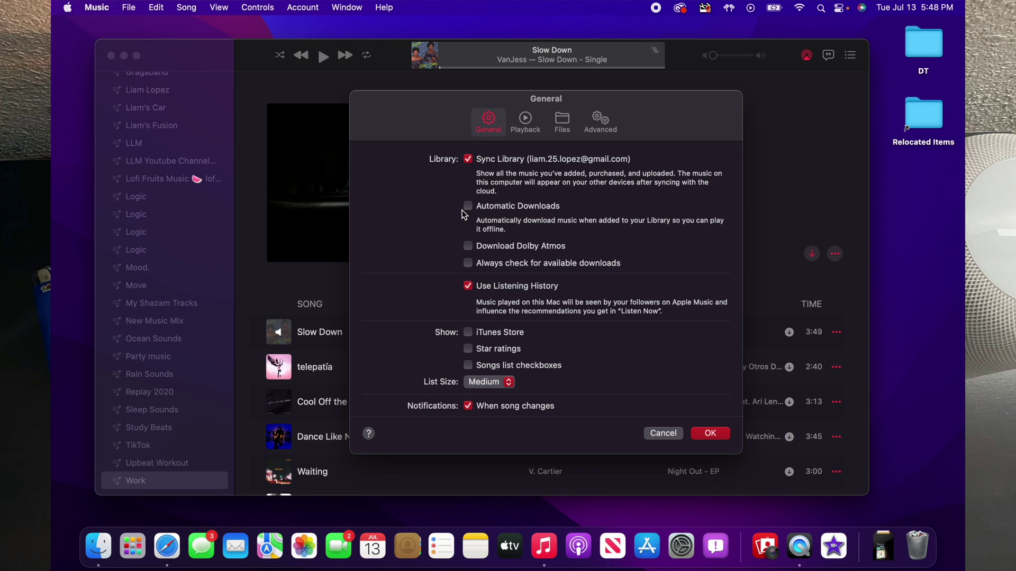
left_click(470, 248)
left_click(702, 435)
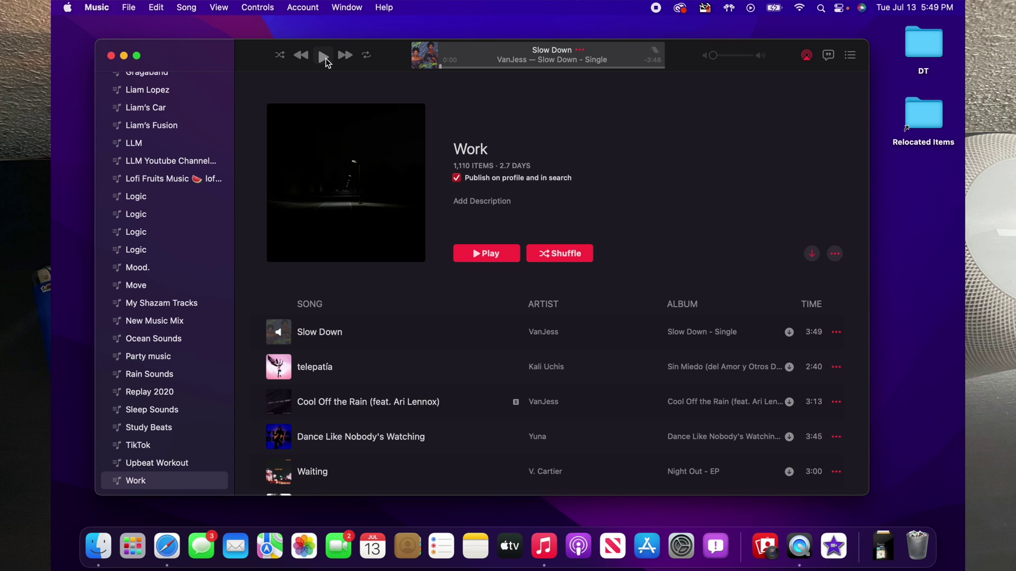
Play Slow Down and check the Spatial Audio option for the AirPods Pro in the system sound output settings.
left_click(325, 58)
left_click(842, 9)
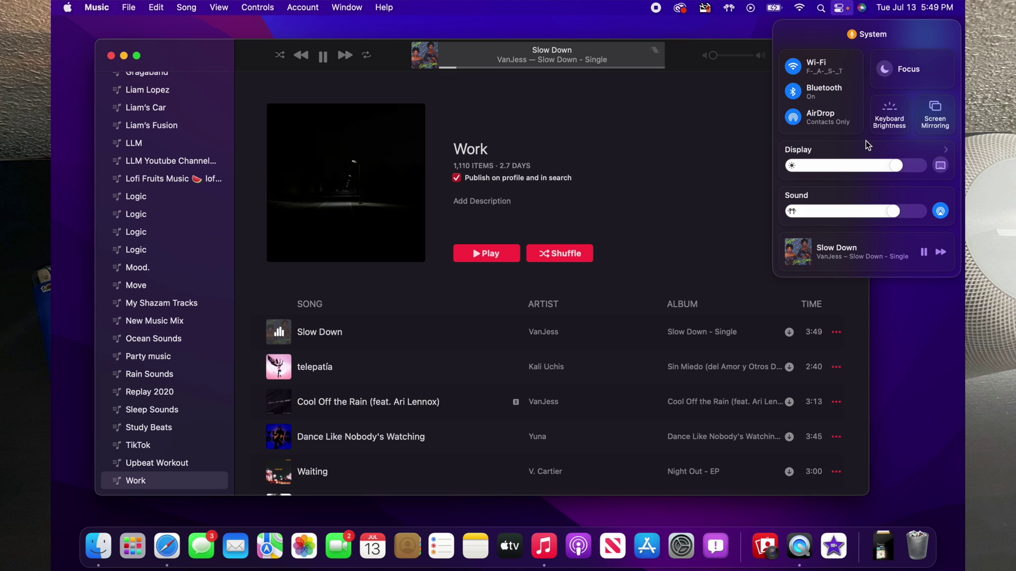
left_click(948, 198)
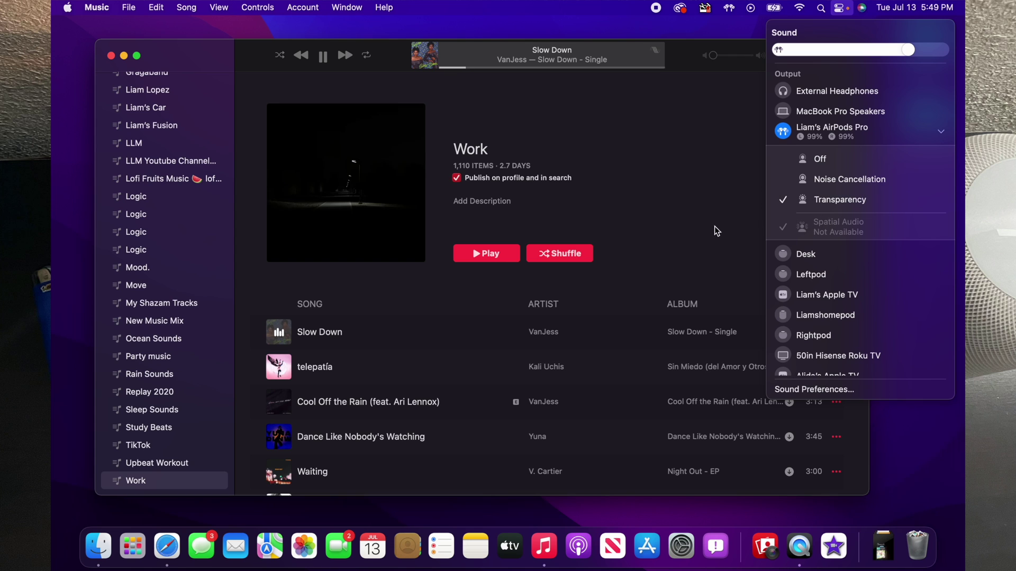
left_click(482, 201)
left_click(579, 324)
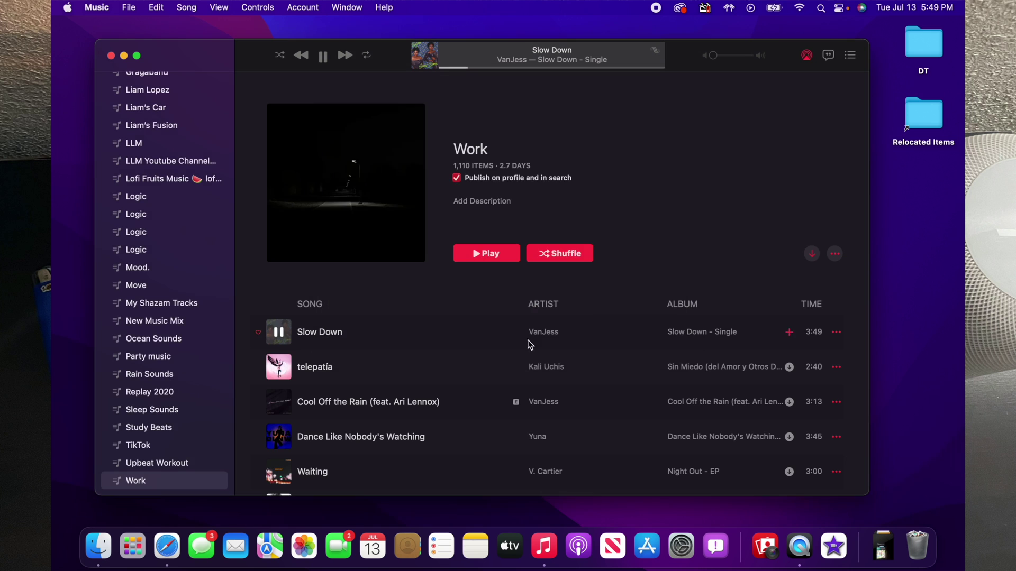
Play Chatter from the Work playlist, check the AirPods Pro Spatial Audio option in the sound output settings, and pause the song.
scroll(529, 345, "down", 10)
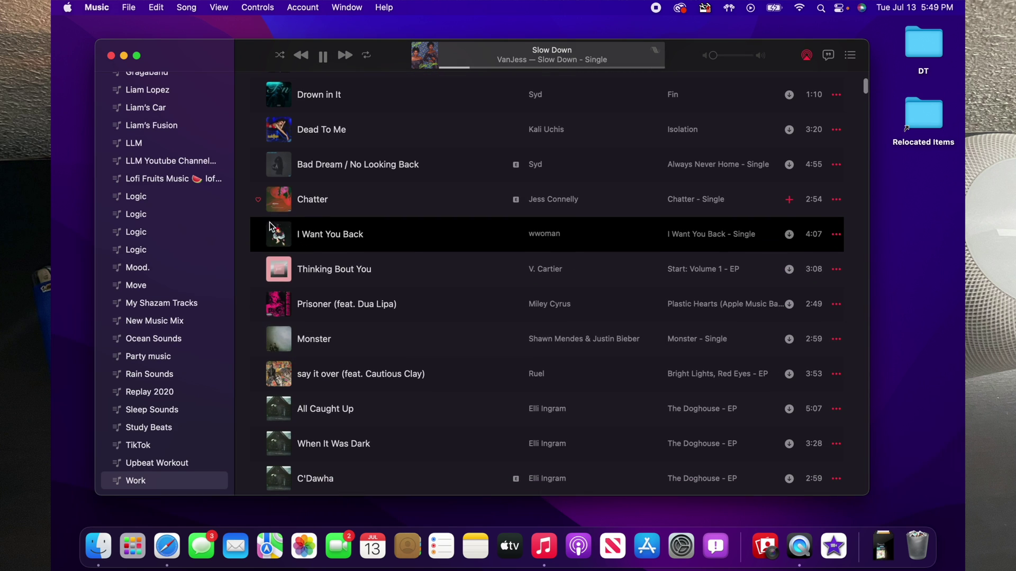
left_click(282, 197)
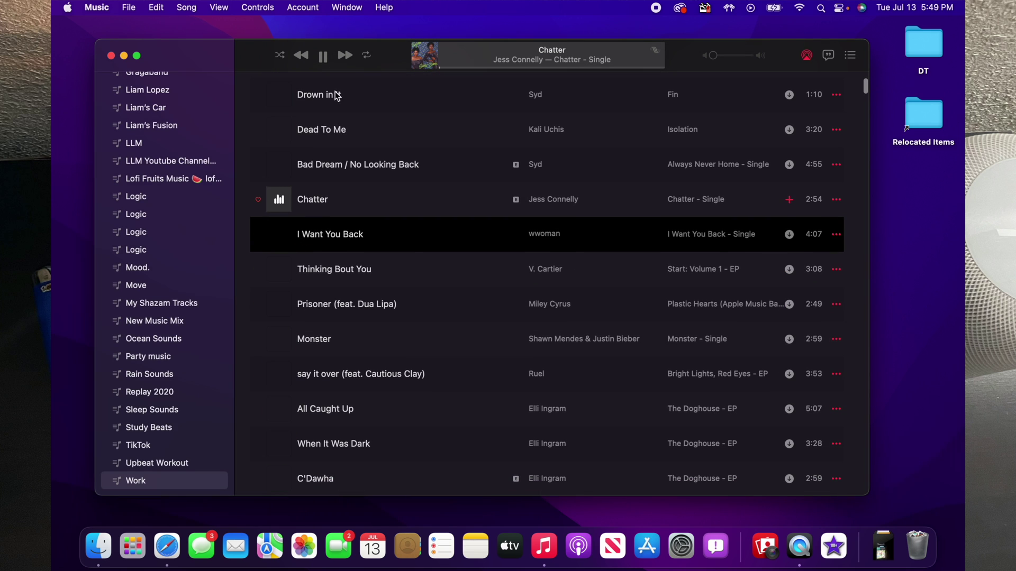
left_click(841, 7)
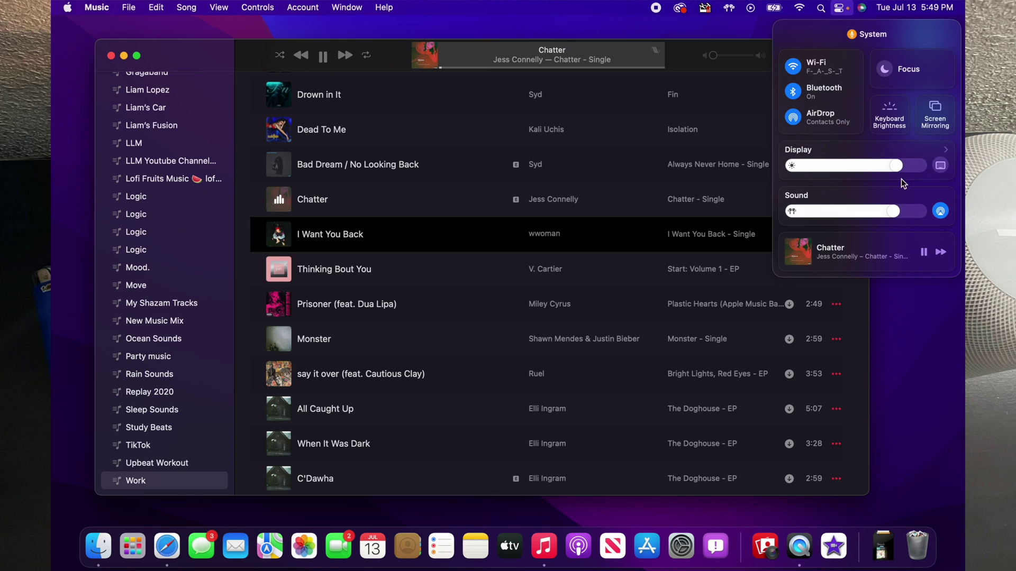
left_click(940, 211)
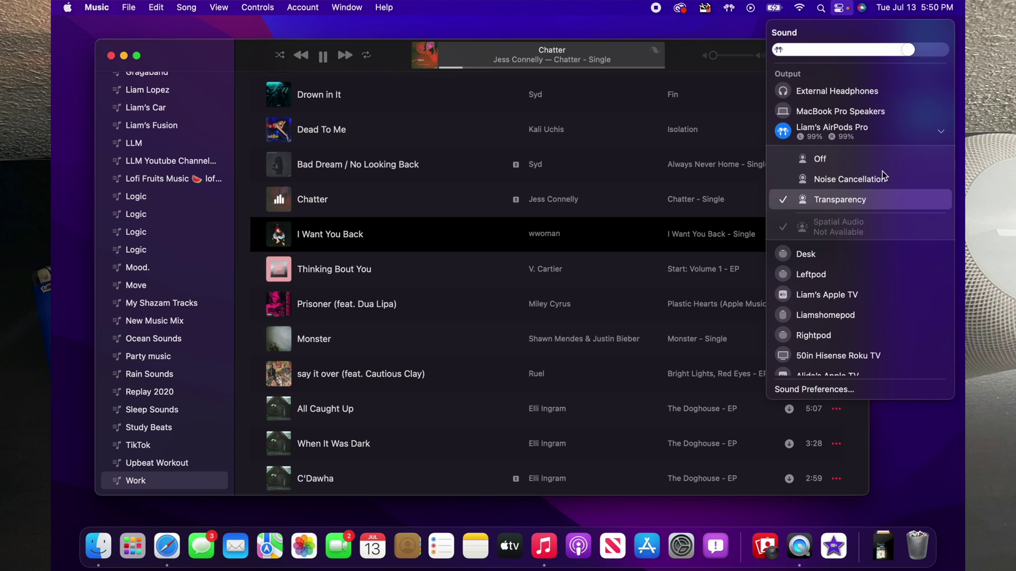
left_click(687, 74)
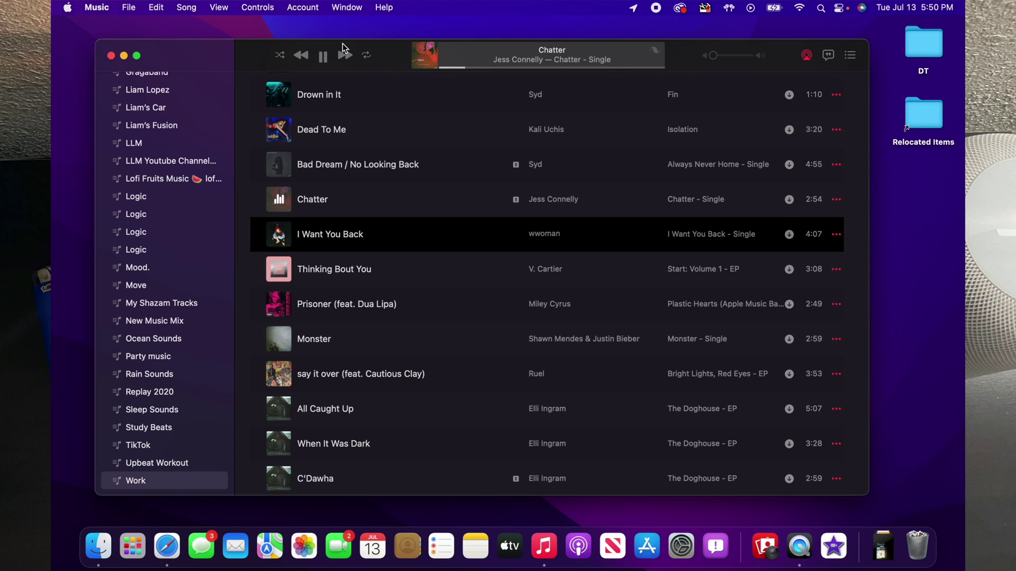
left_click(323, 57)
Switch to Safari and open the MacBook Pro 13" product page on apple.com.
left_click(167, 546)
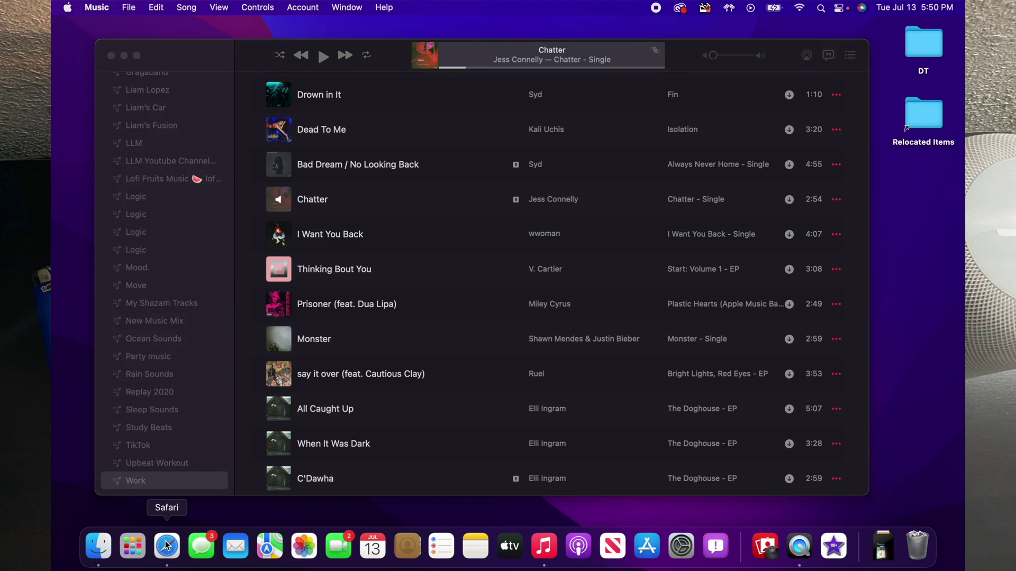
left_click(439, 145)
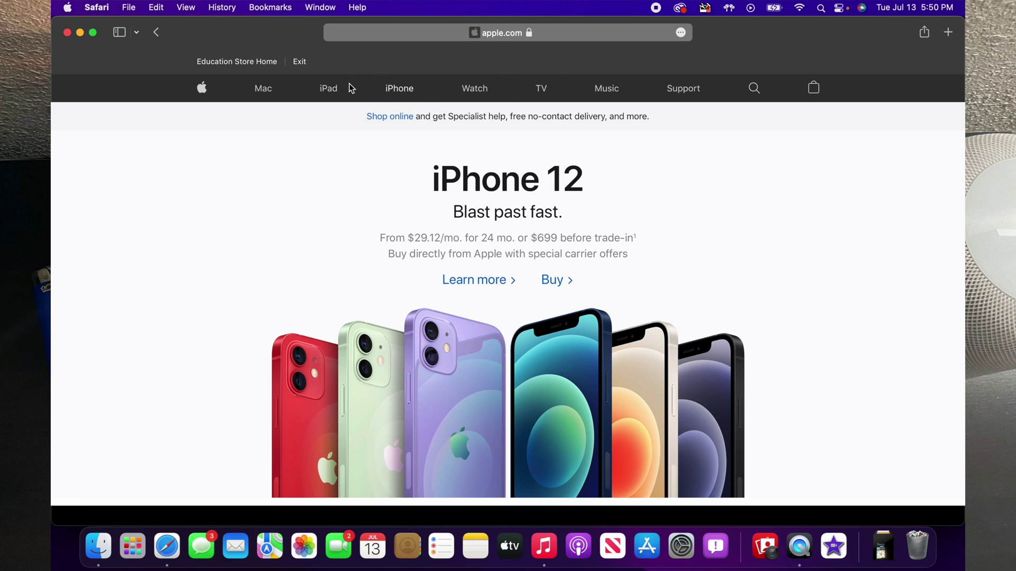
left_click(264, 90)
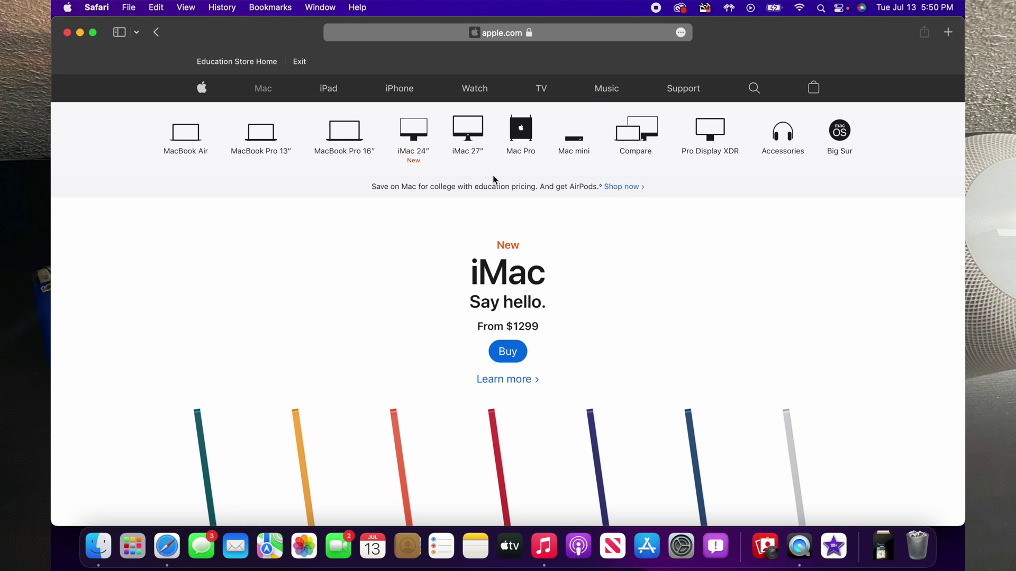
left_click(261, 139)
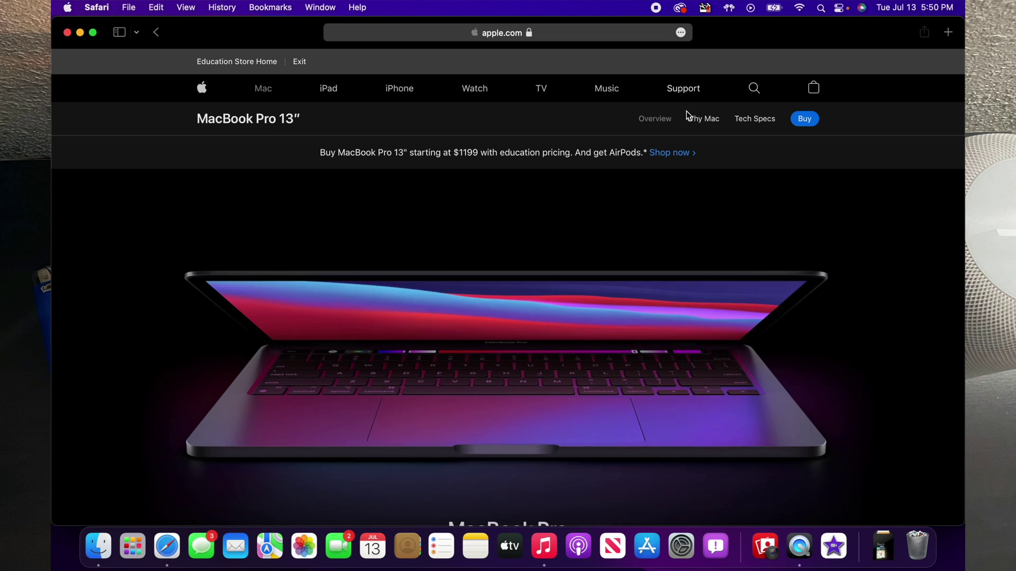
Examine the M1 and macOS Big Sur sections of the MacBook Pro 13" page, closing the browser window and returning to Music when done.
scroll(681, 289, "down", 7)
scroll(680, 290, "down", 12)
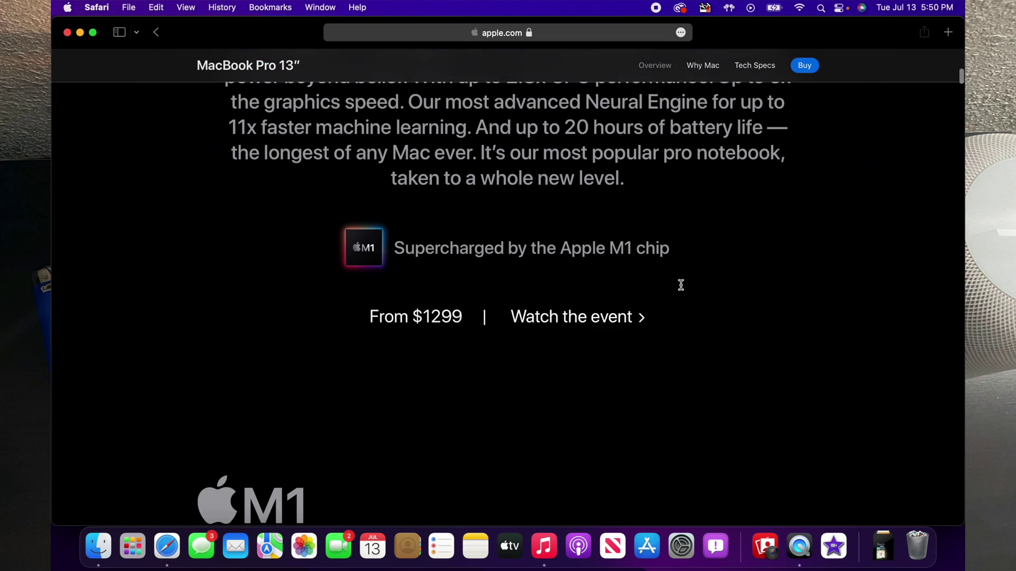
scroll(682, 289, "down", 15)
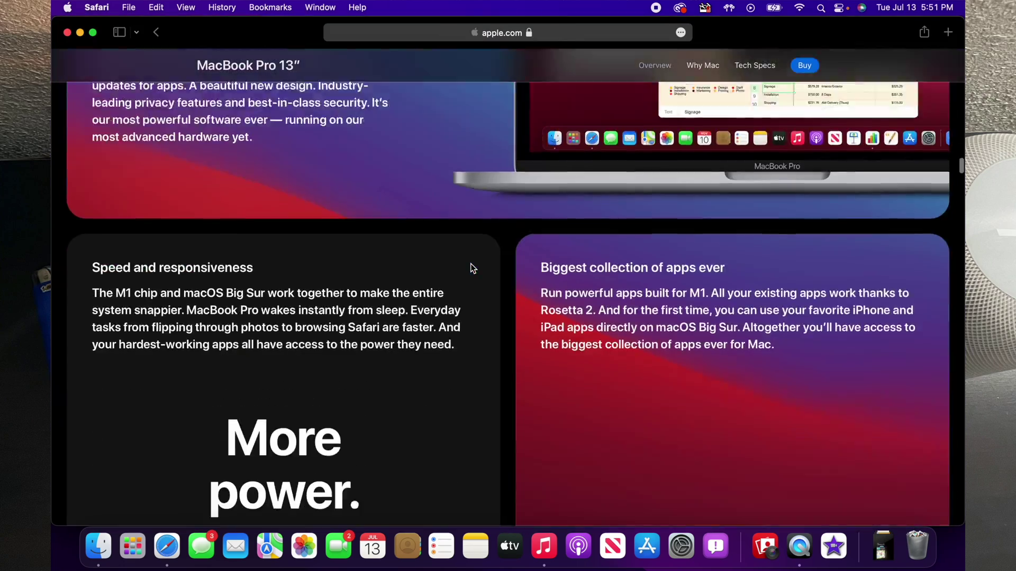
scroll(470, 263, "up", 8)
scroll(472, 269, "down", 5)
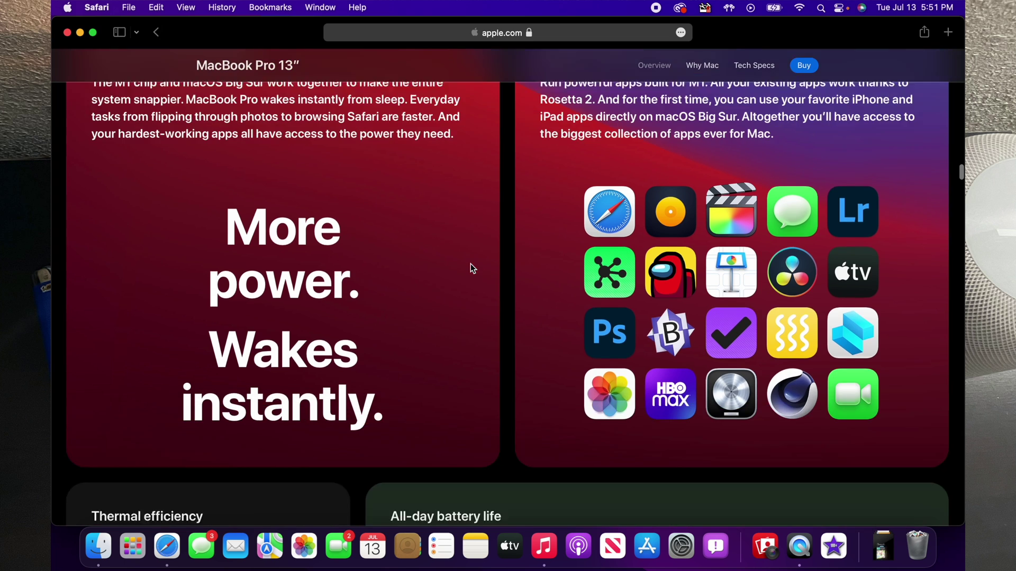
scroll(471, 264, "up", 15)
scroll(470, 264, "up", 2)
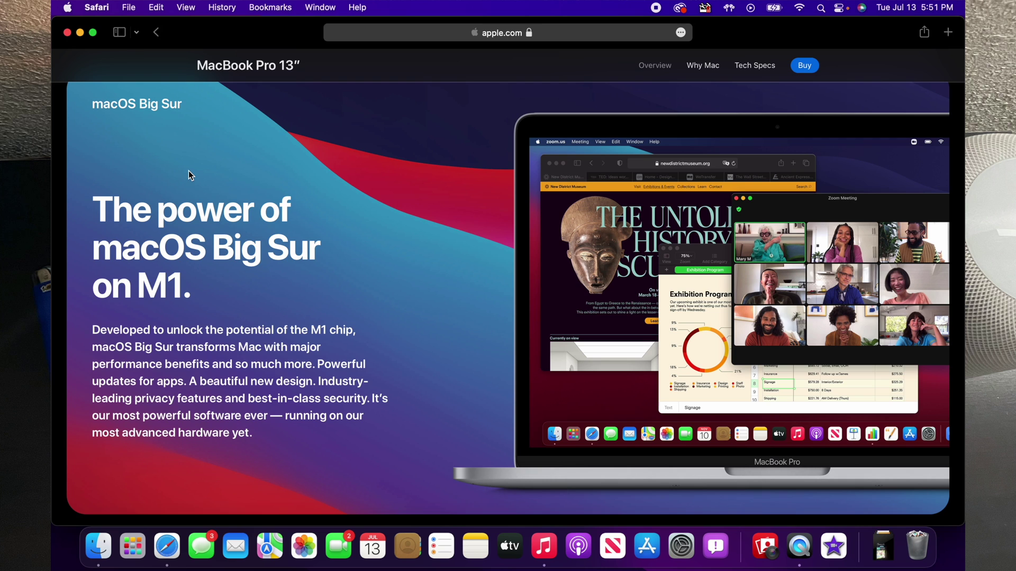
scroll(188, 172, "up", 3)
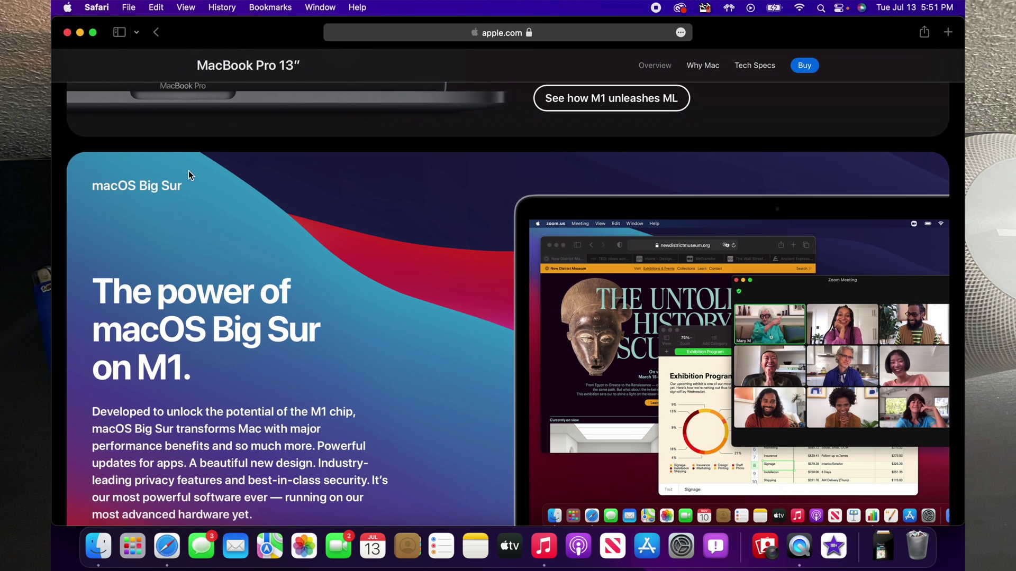
scroll(188, 171, "down", 4)
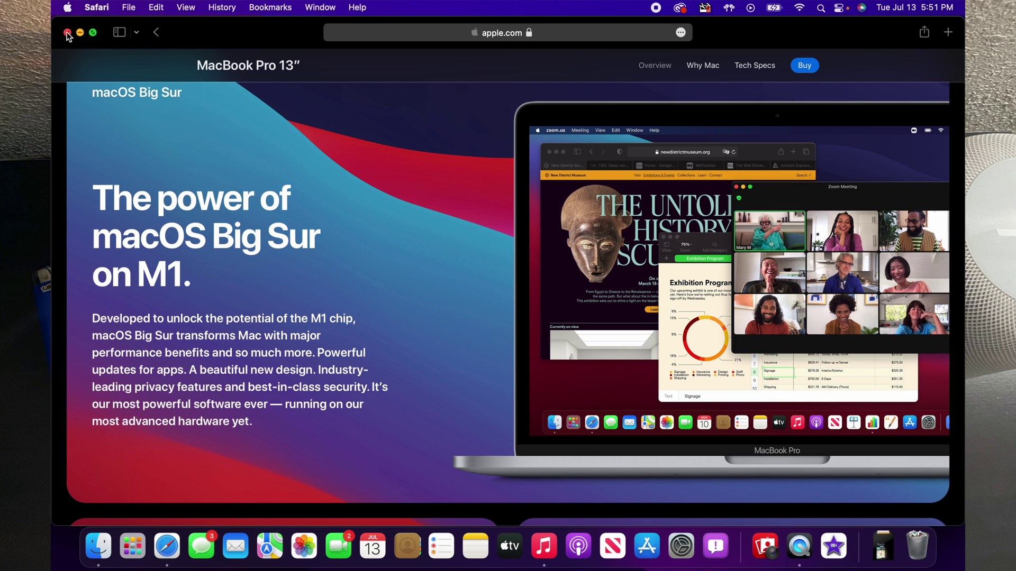
left_click(67, 32)
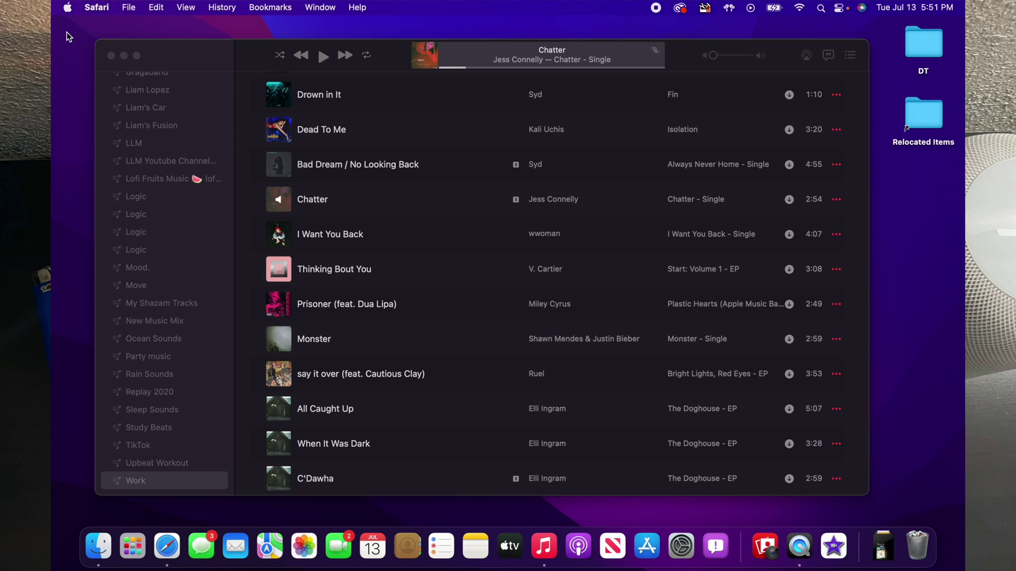
left_click(186, 53)
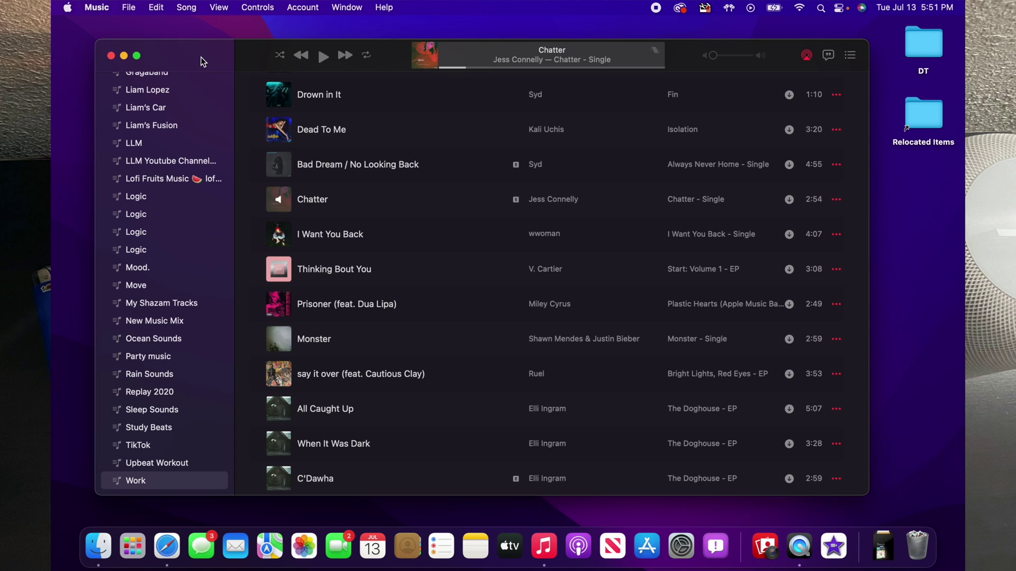